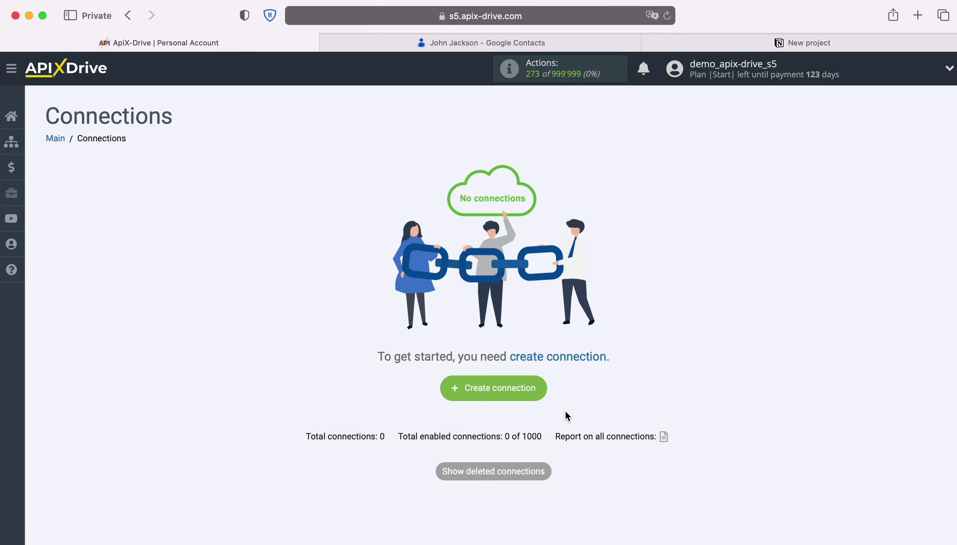
Create a new connection with Google Contacts as the data source system
left_click(543, 395)
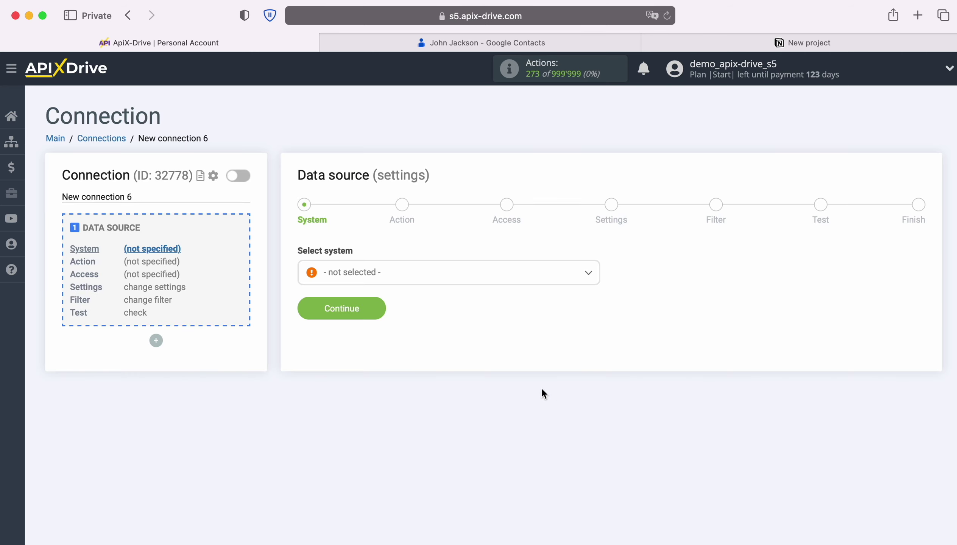
left_click(424, 278)
scroll(498, 396, "down", 10)
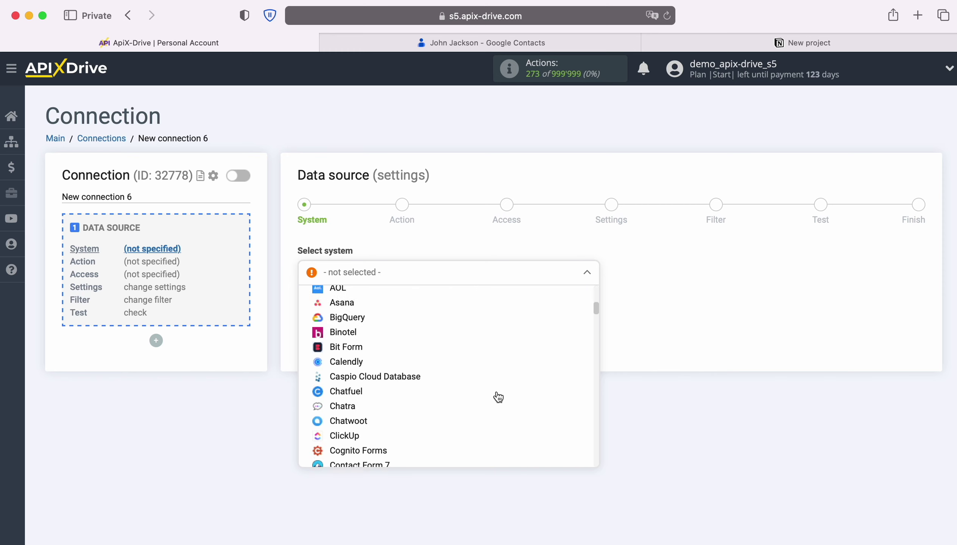
scroll(498, 396, "down", 15)
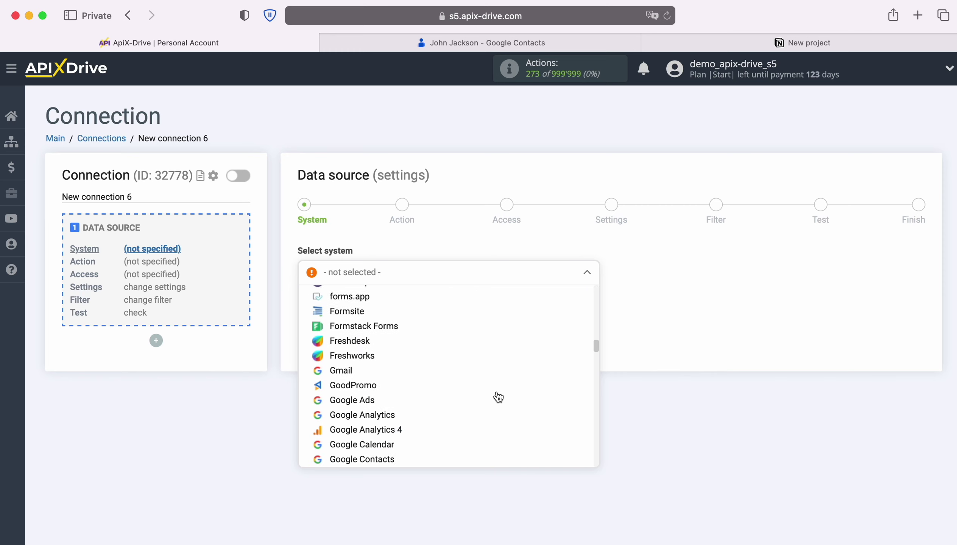
left_click(388, 445)
left_click(381, 313)
Set the data source action to Get CONTACTS (new / modified) and continue to the access stage
left_click(507, 280)
left_click(437, 337)
left_click(383, 329)
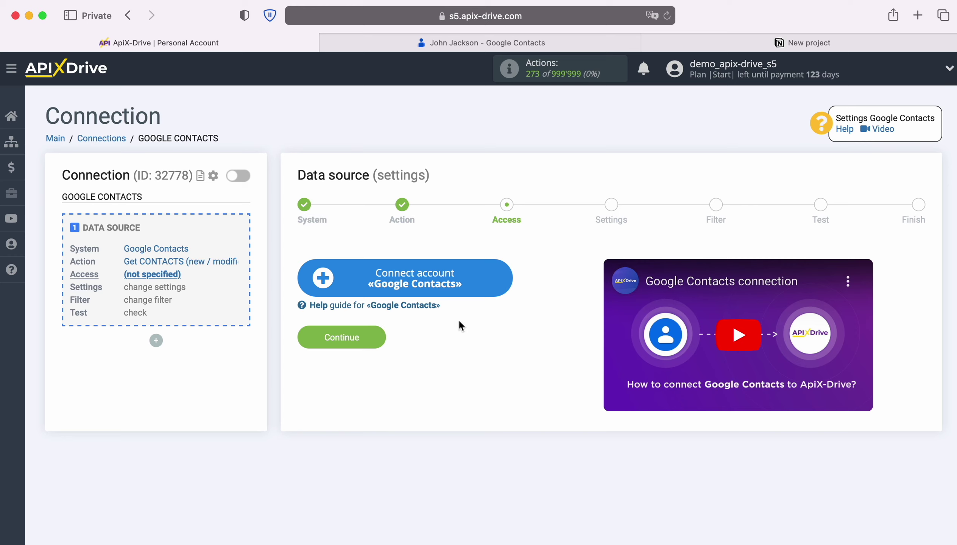
Start connecting a Google Contacts account and sign in with the saved Google e-mail and account password
left_click(506, 278)
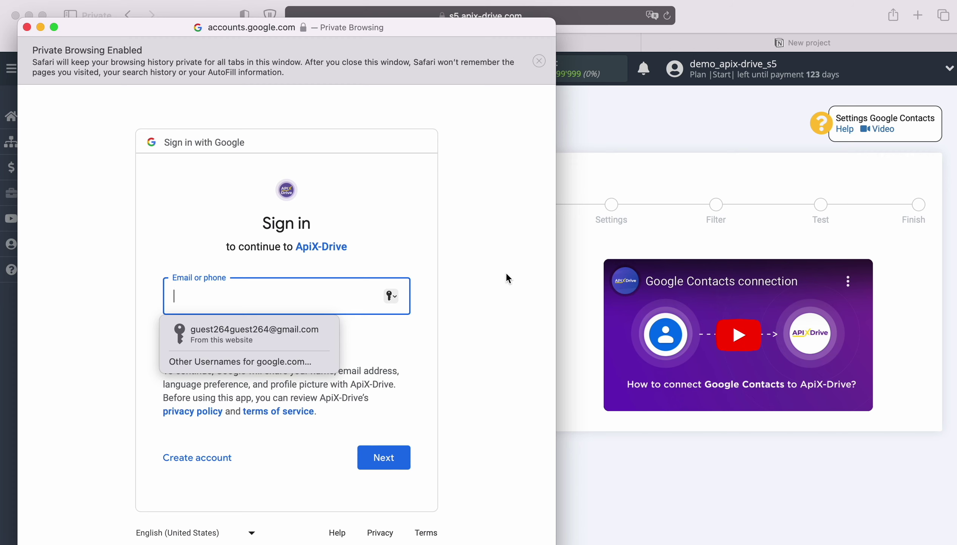
left_click(255, 333)
left_click(394, 458)
left_click(304, 333)
left_click(396, 470)
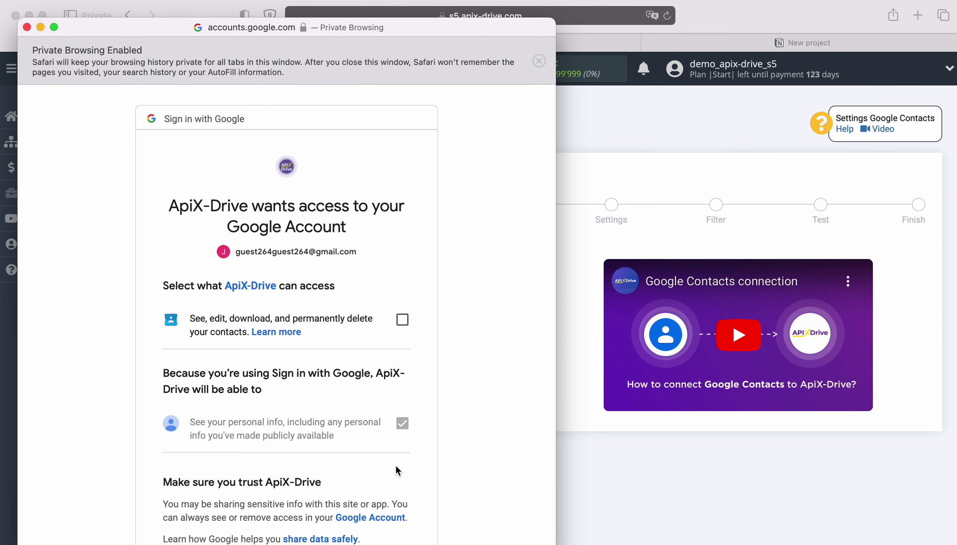
Grant ApiX-Drive permission to see, edit, download and permanently delete the Google account's contacts
left_click(402, 320)
scroll(452, 393, "down", 2)
scroll(458, 393, "down", 3)
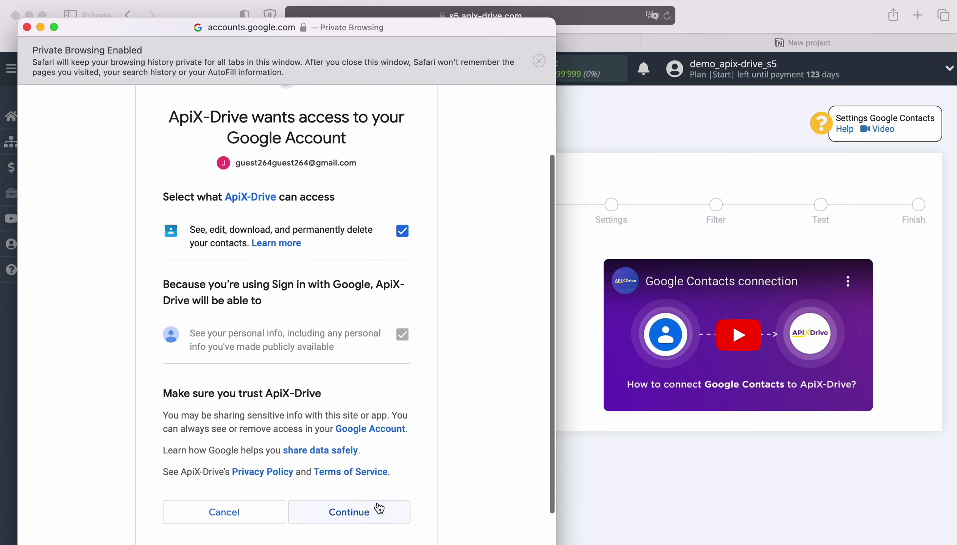
left_click(373, 508)
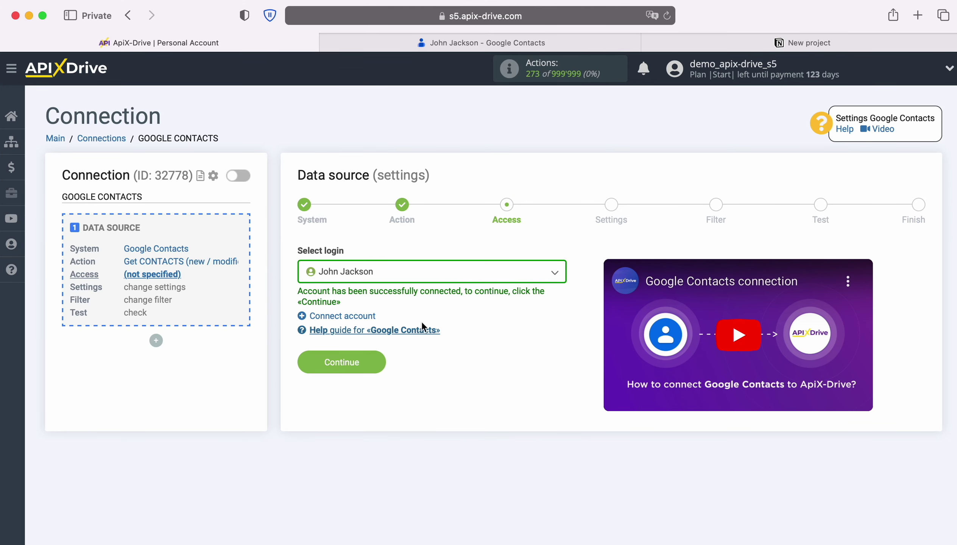
Choose the connected Google account as the data source login and continue to its settings
left_click(426, 277)
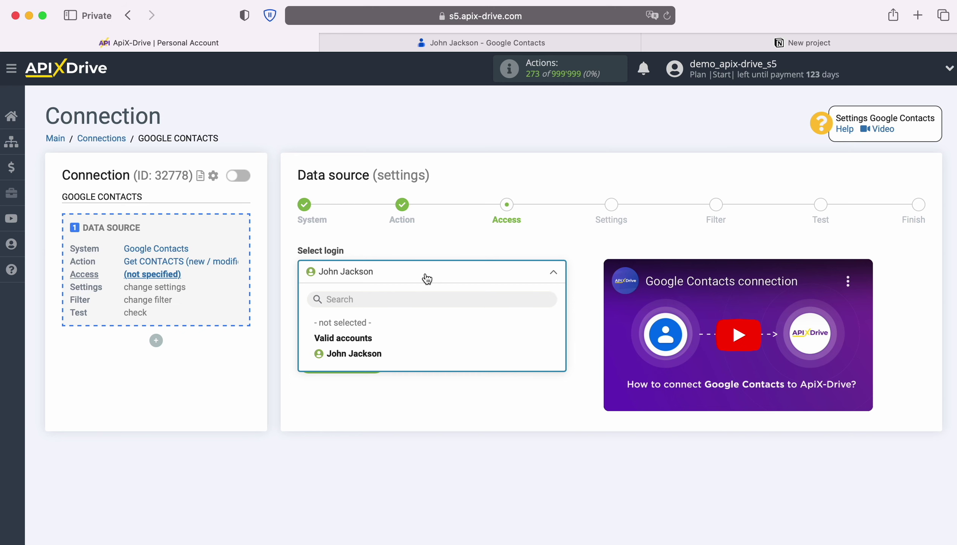
left_click(375, 355)
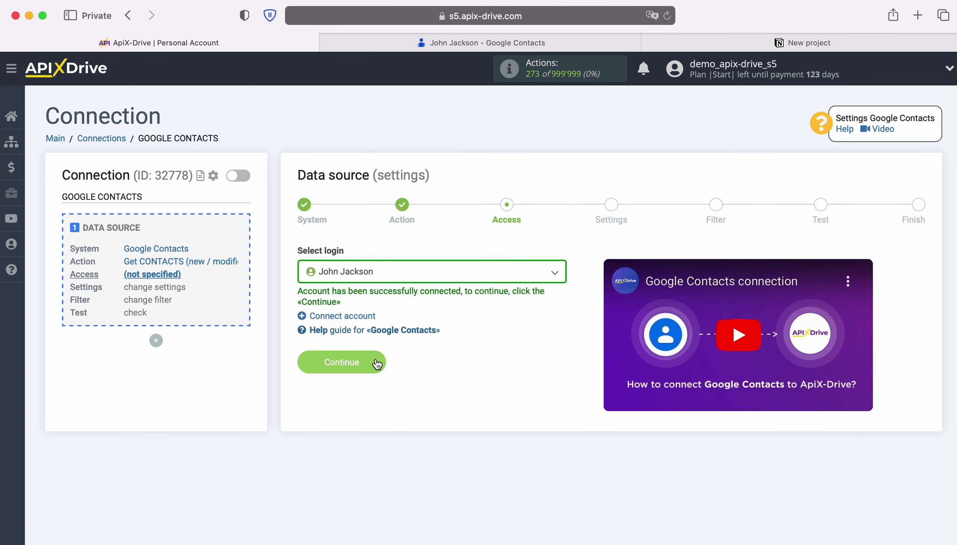
left_click(377, 364)
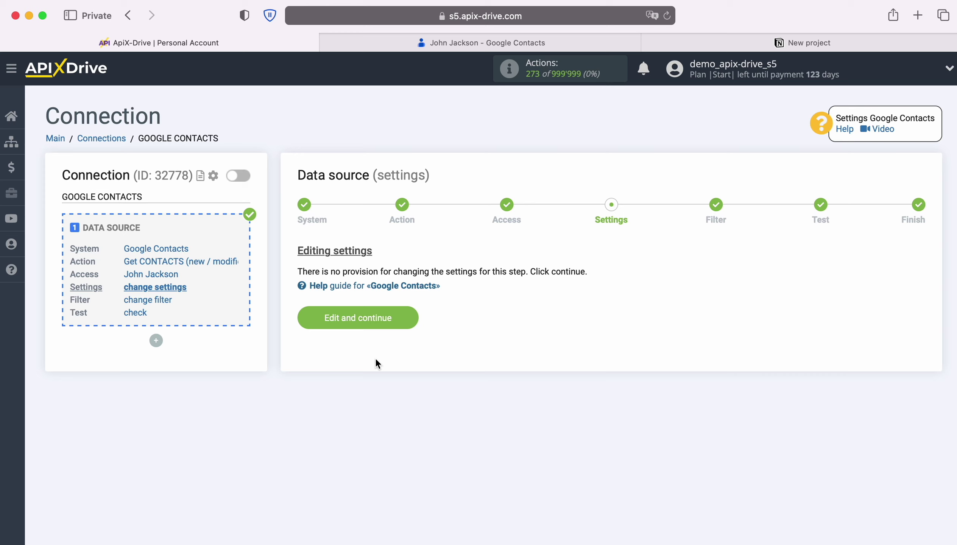
Accept the source settings without a filter, review the Google Contacts test data and complete the data source setup
left_click(412, 315)
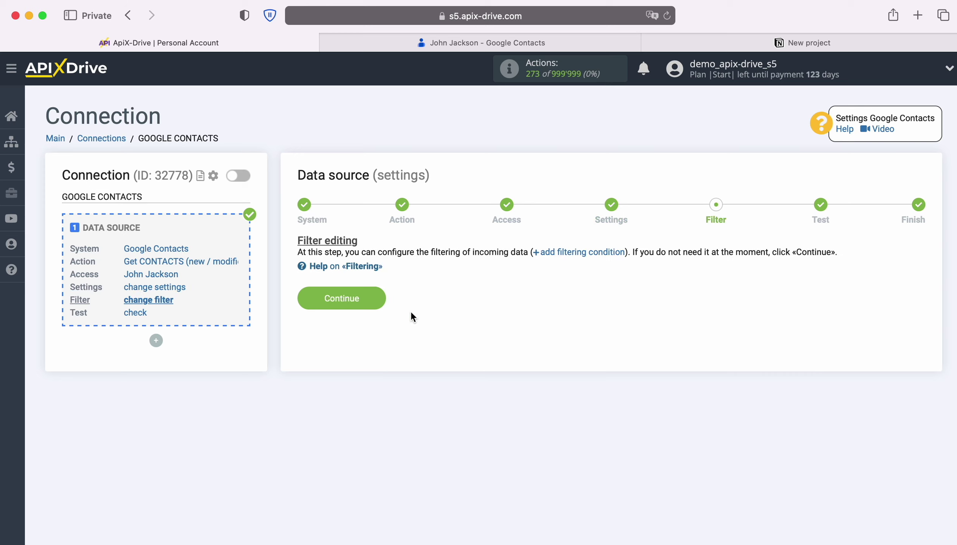
left_click(378, 300)
scroll(533, 333, "down", 5)
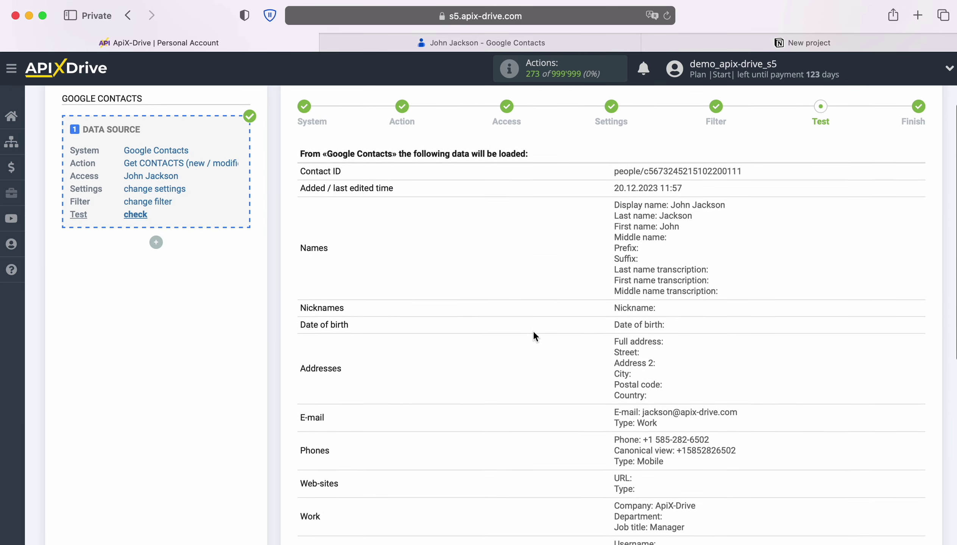
scroll(533, 332, "down", 2)
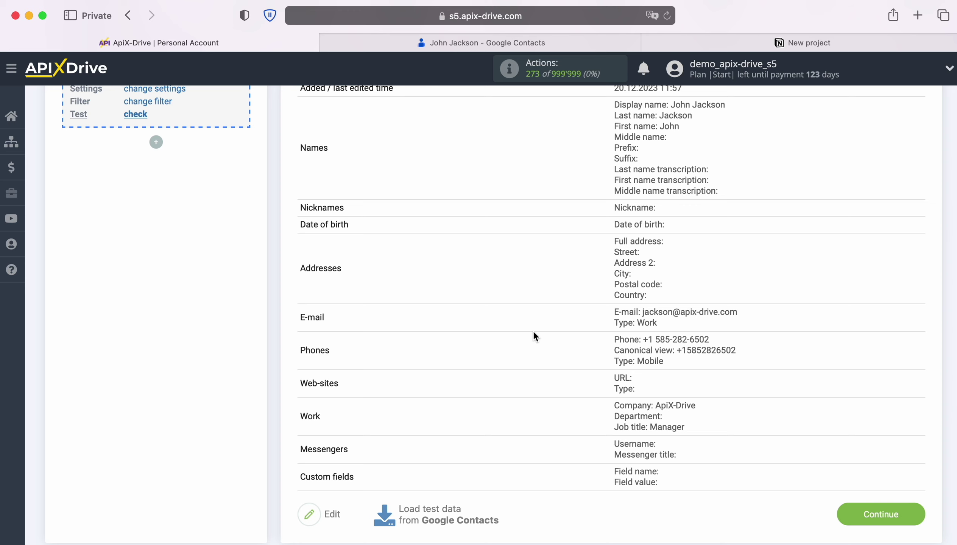
left_click(921, 511)
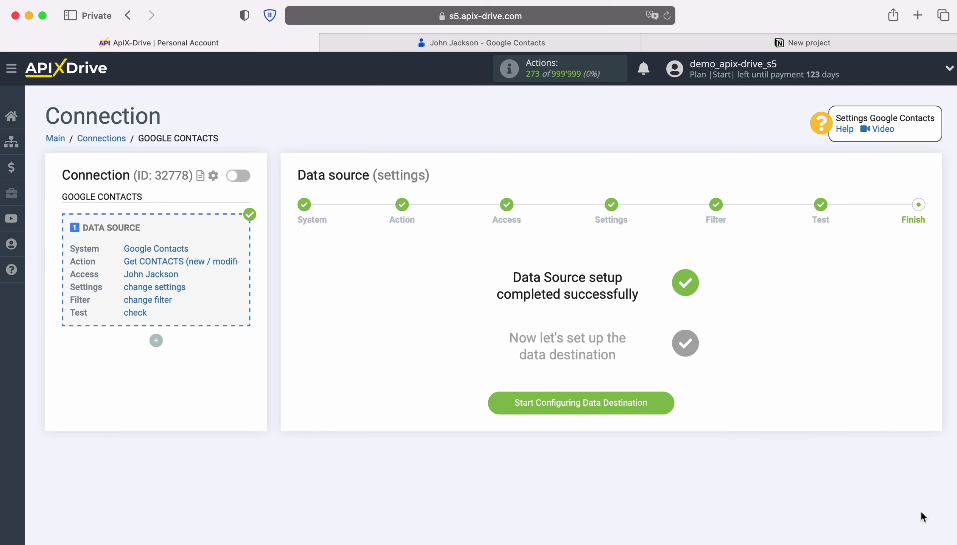
Start configuring the data destination and set its system to Notion
left_click(667, 404)
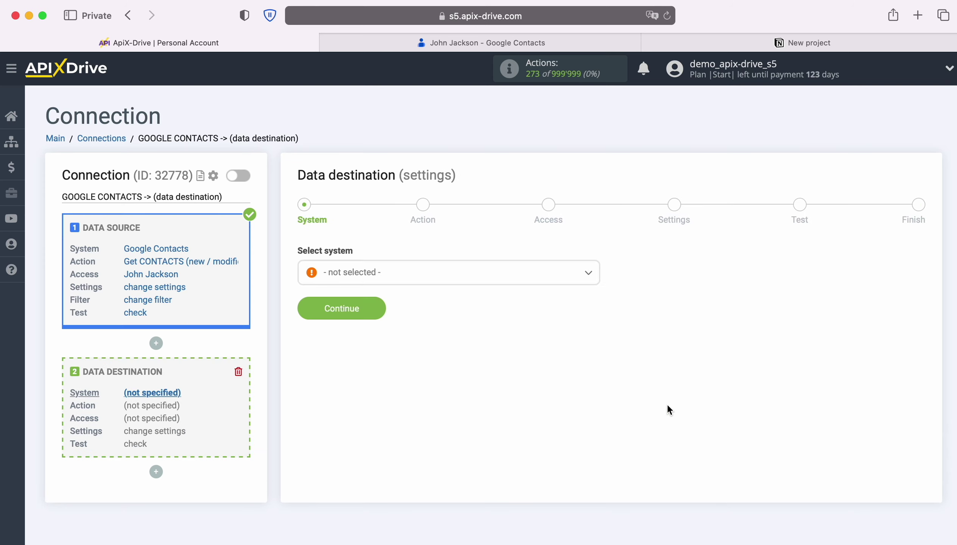
left_click(460, 285)
scroll(524, 391, "down", 10)
scroll(525, 392, "down", 15)
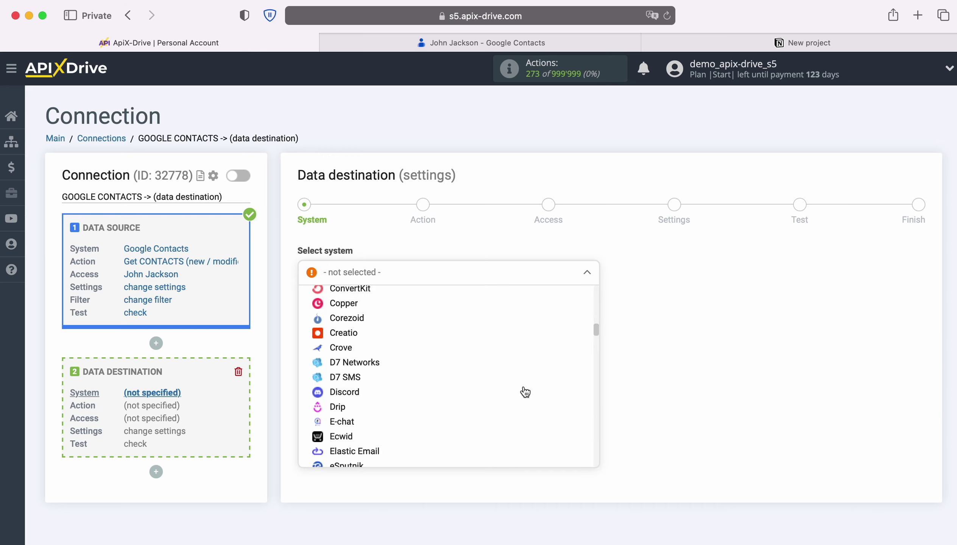
scroll(525, 391, "down", 15)
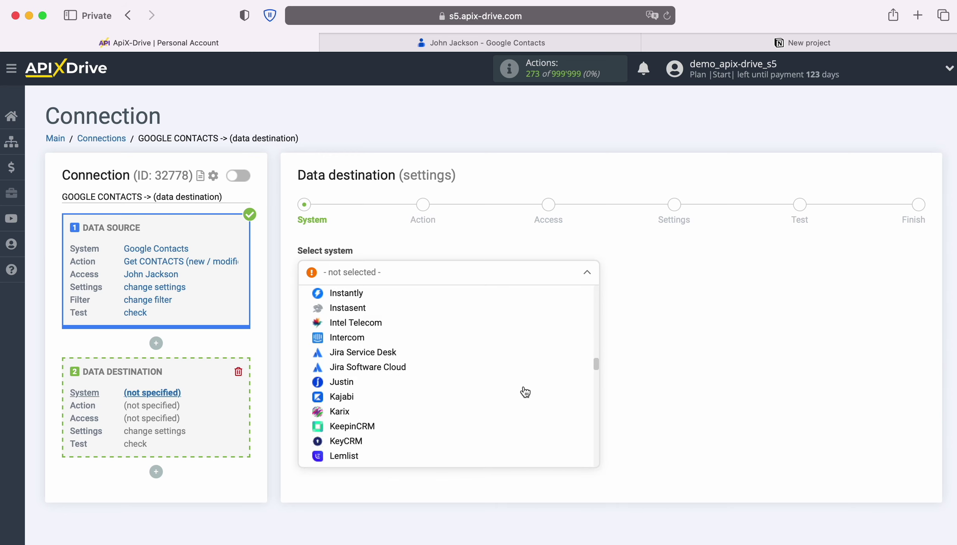
scroll(525, 392, "down", 15)
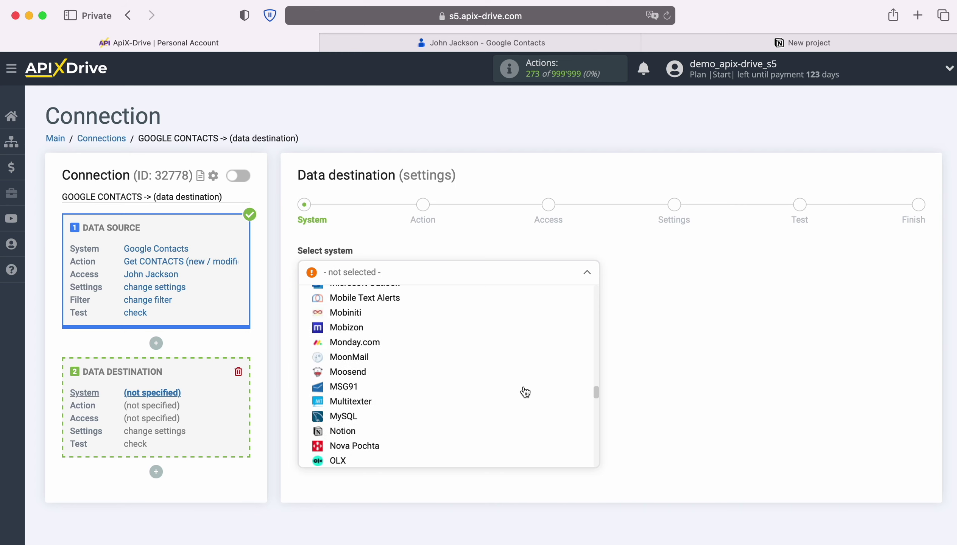
scroll(525, 392, "up", 15)
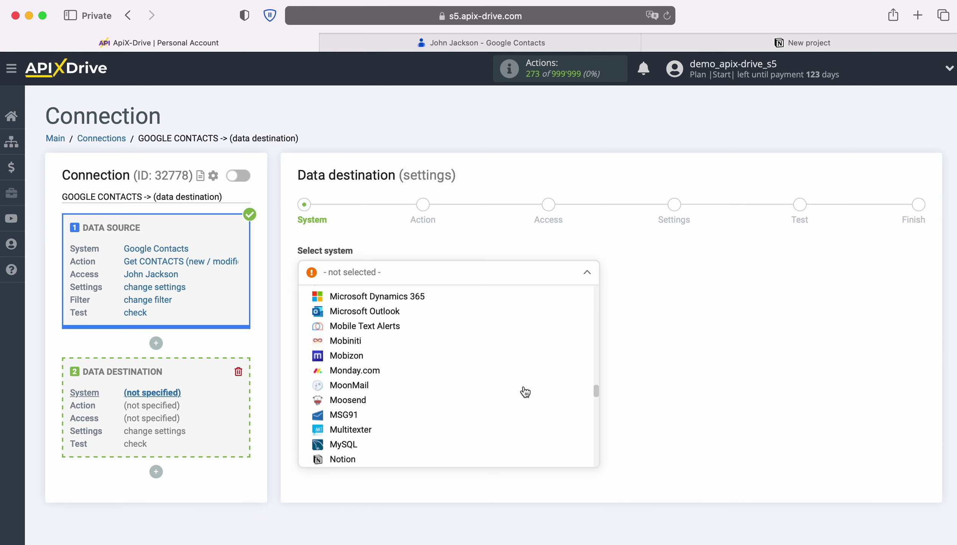
scroll(526, 392, "up", 3)
scroll(525, 392, "down", 6)
scroll(525, 392, "down", 10)
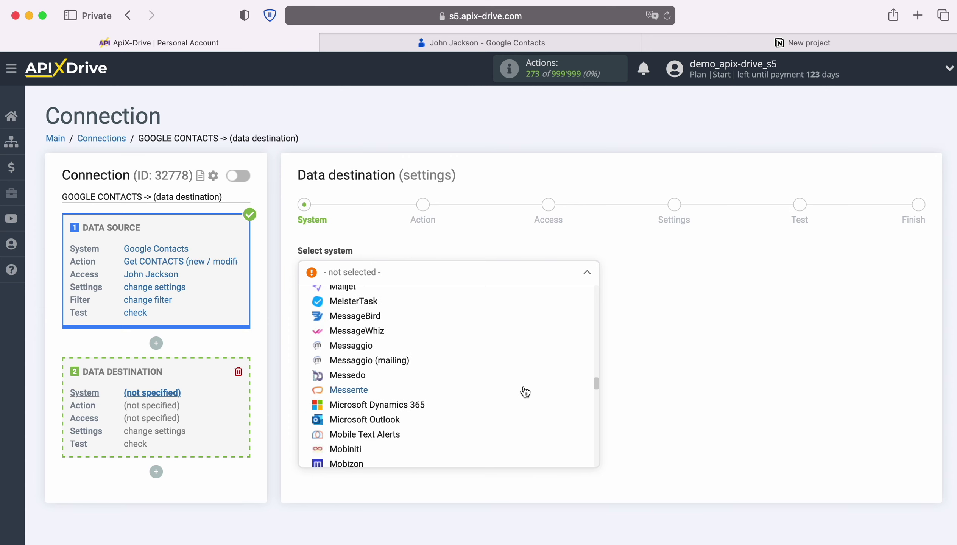
left_click(351, 399)
left_click(380, 310)
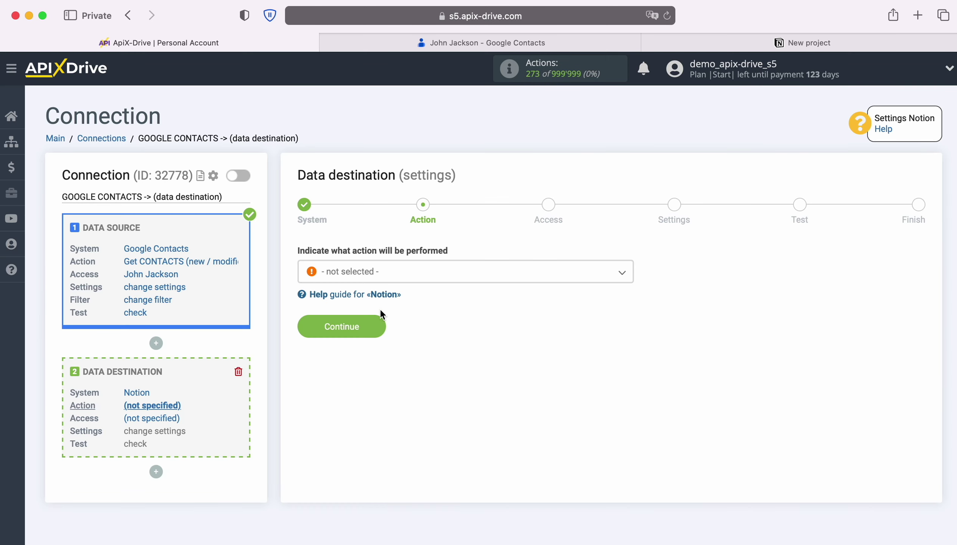
Set the Notion destination action to Add DATABASE ITEM and continue to the access stage
left_click(458, 274)
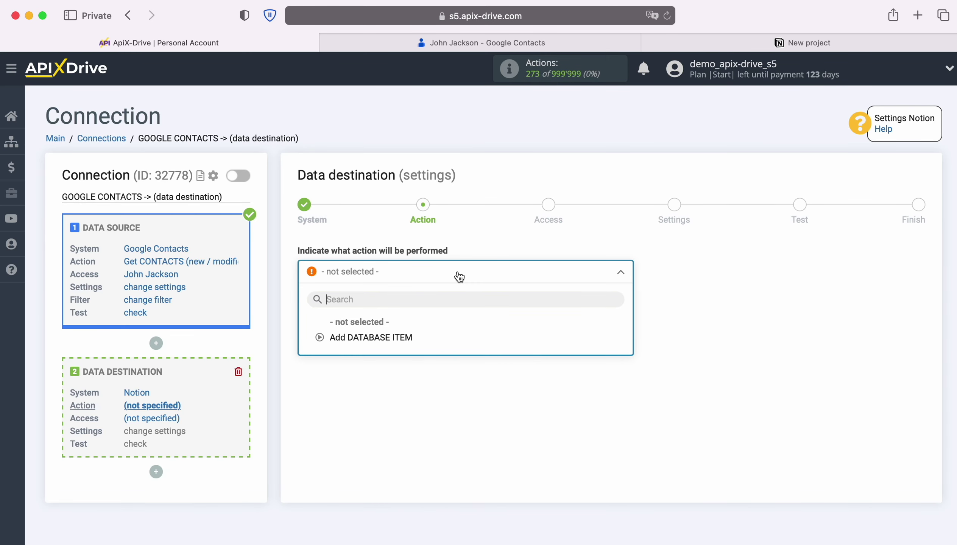
left_click(396, 336)
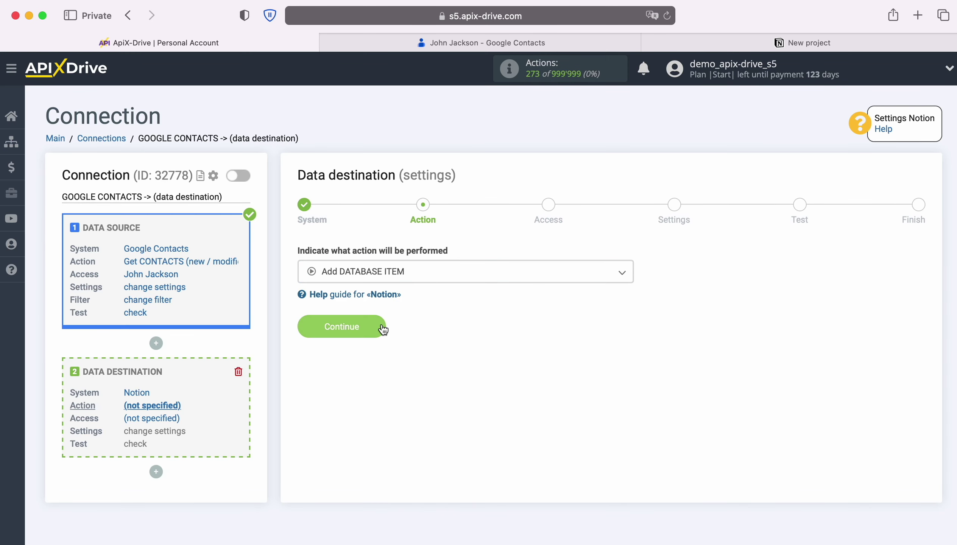
left_click(382, 327)
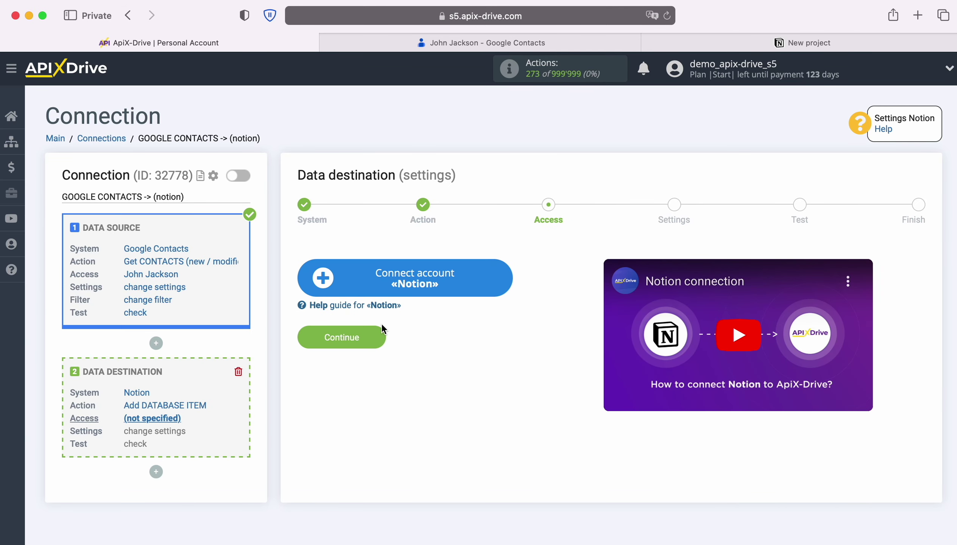
Start connecting a Notion account and log in with the account e-mail and password
left_click(504, 274)
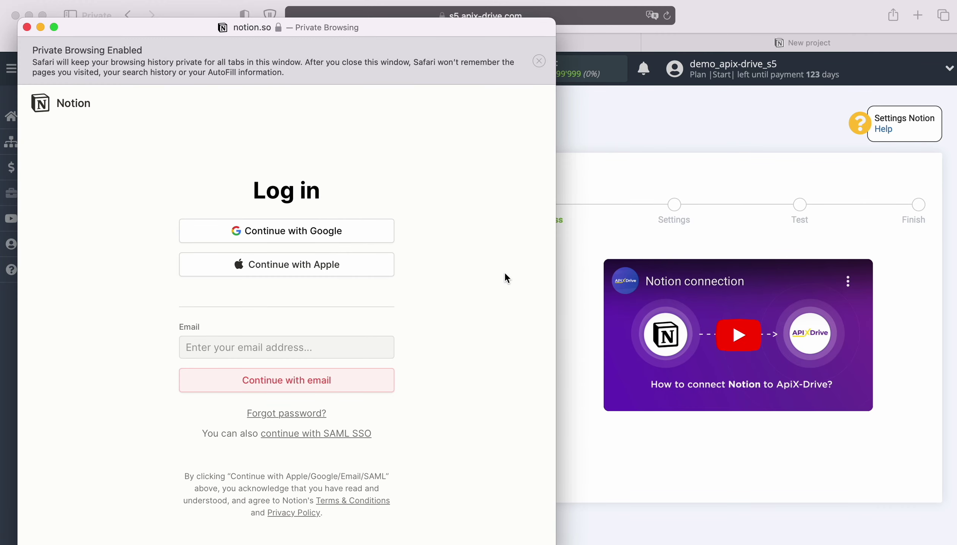
left_click(268, 347)
right_click(260, 347)
left_click(281, 385)
left_click(290, 388)
type("••••••••••••")
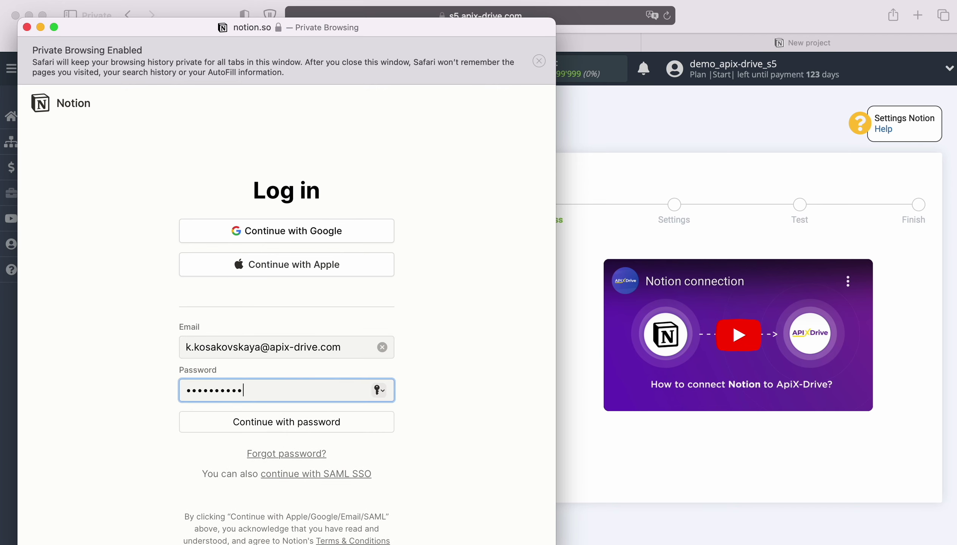
left_click(298, 423)
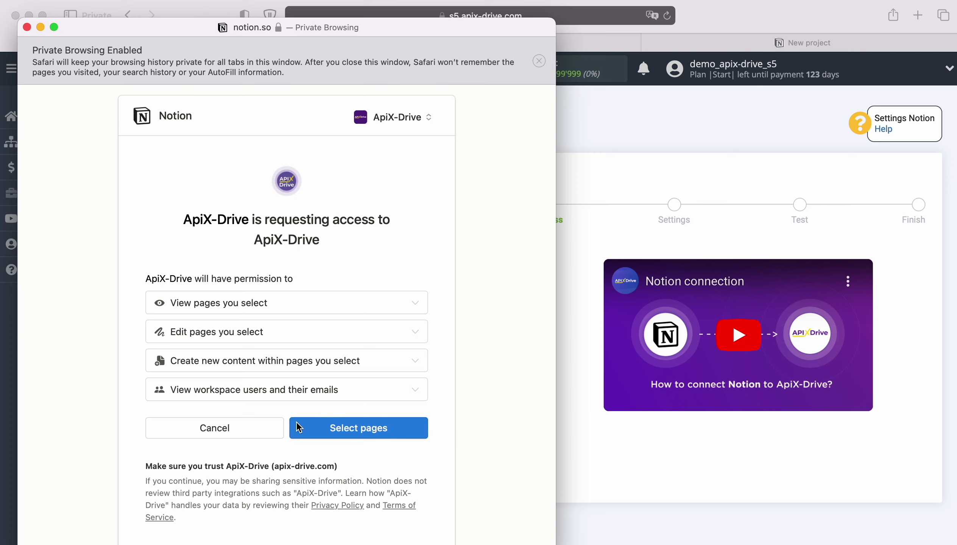
Allow ApiX-Drive to access all preselected Notion pages and use the ApiX-Drive login for the destination
left_click(336, 431)
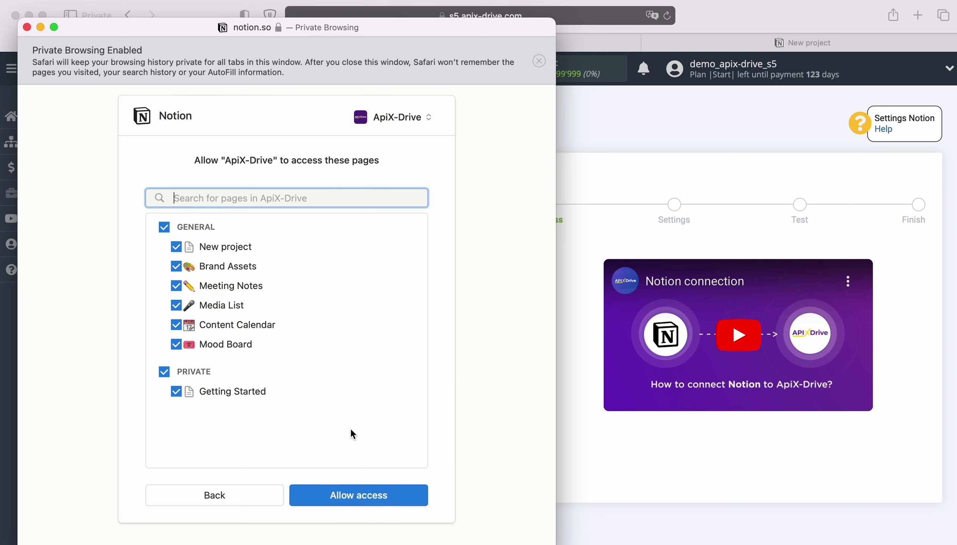
left_click(351, 492)
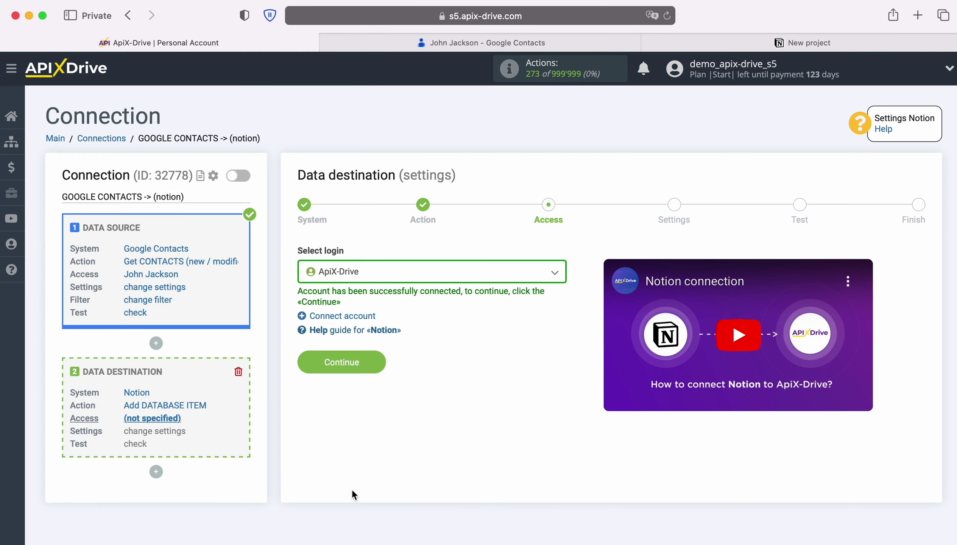
left_click(420, 276)
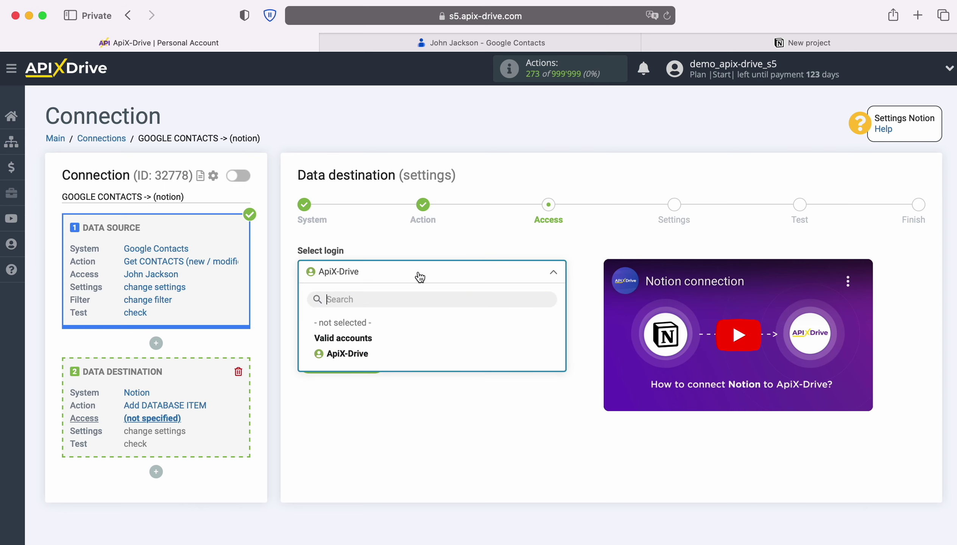
left_click(362, 354)
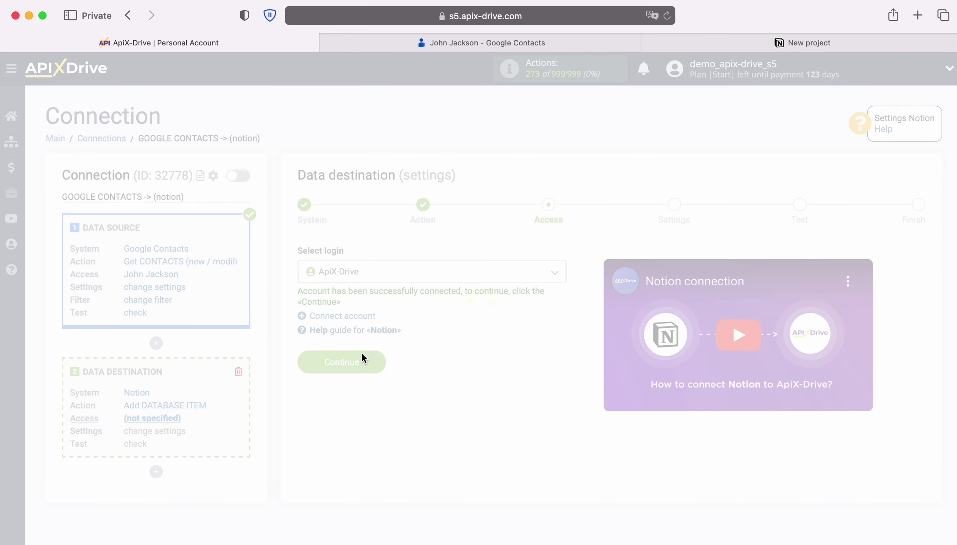
left_click(375, 362)
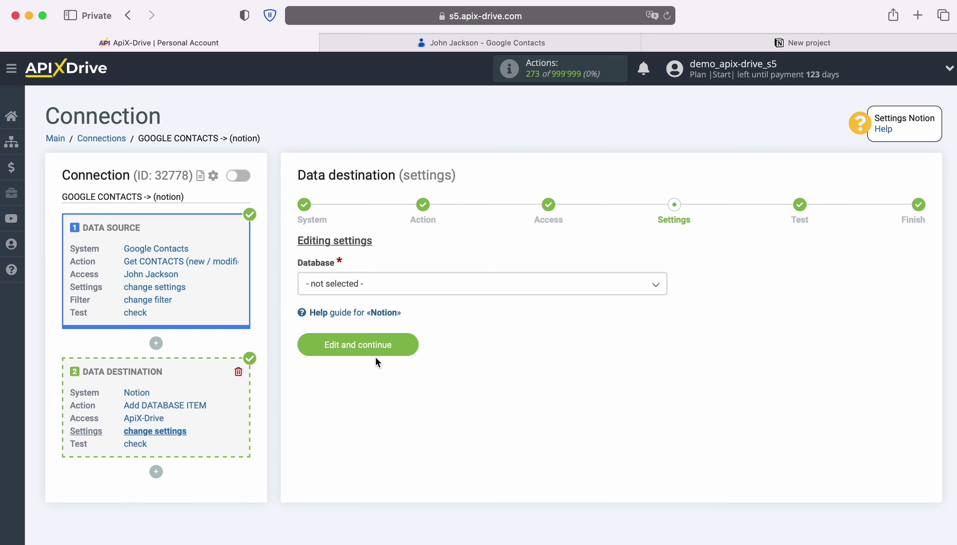
Set the Notion destination database to New project
left_click(412, 285)
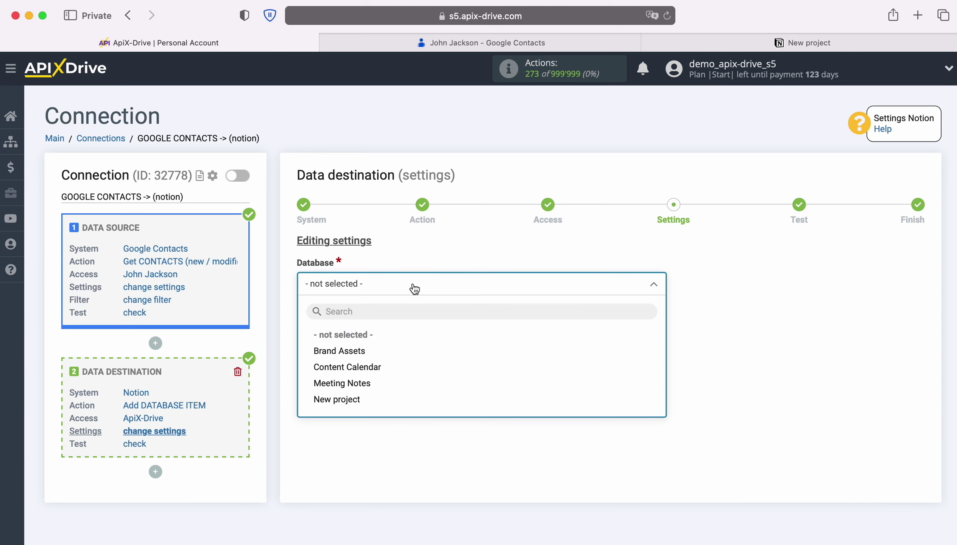
left_click(352, 399)
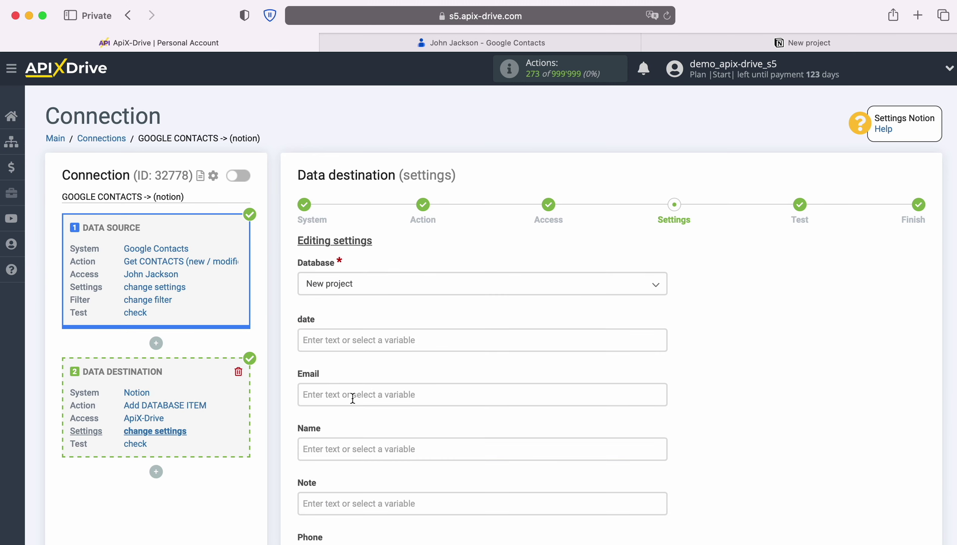
Map the date field to the Added / last edited time variable and the Email field to the E-mail variable from Google Contacts
left_click(348, 339)
scroll(568, 337, "down", 2)
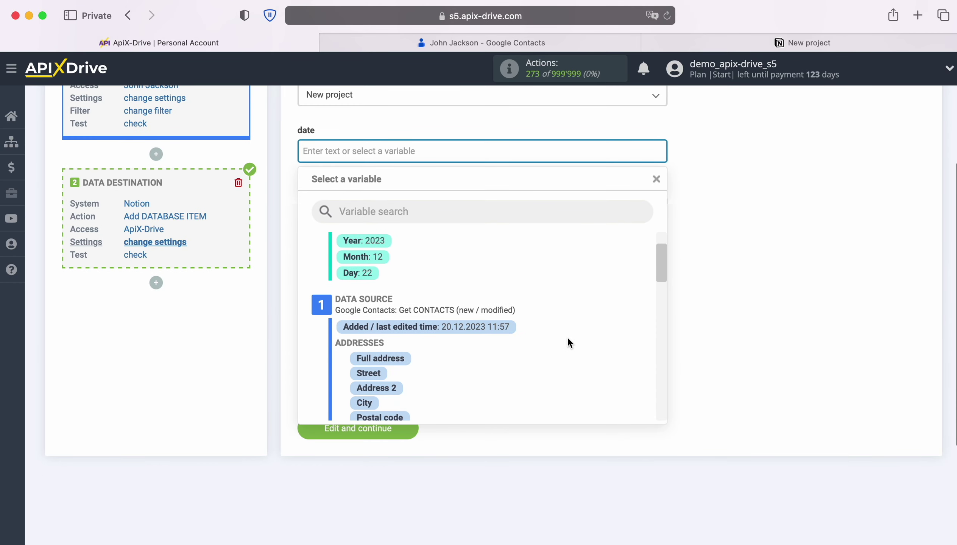
left_click(490, 327)
left_click(379, 207)
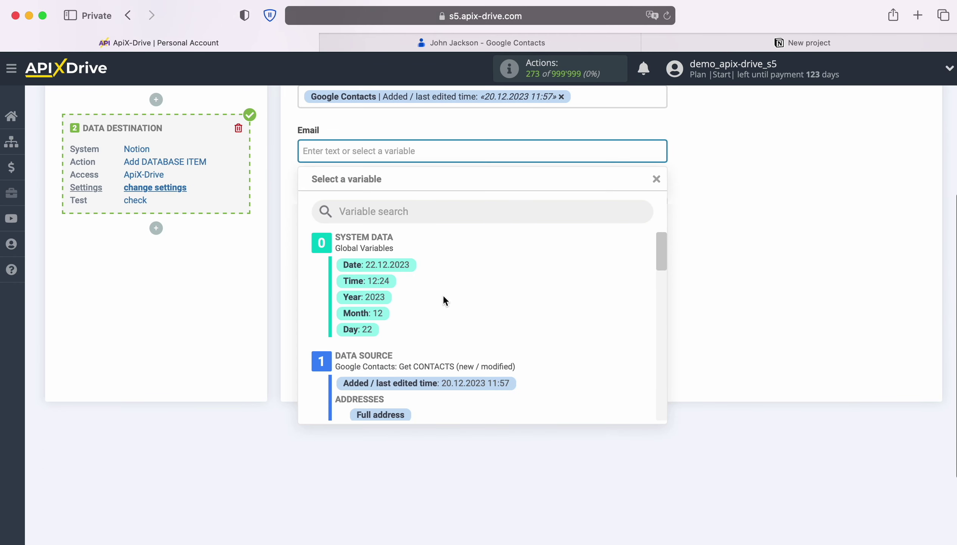
scroll(577, 320, "down", 3)
scroll(590, 315, "down", 5)
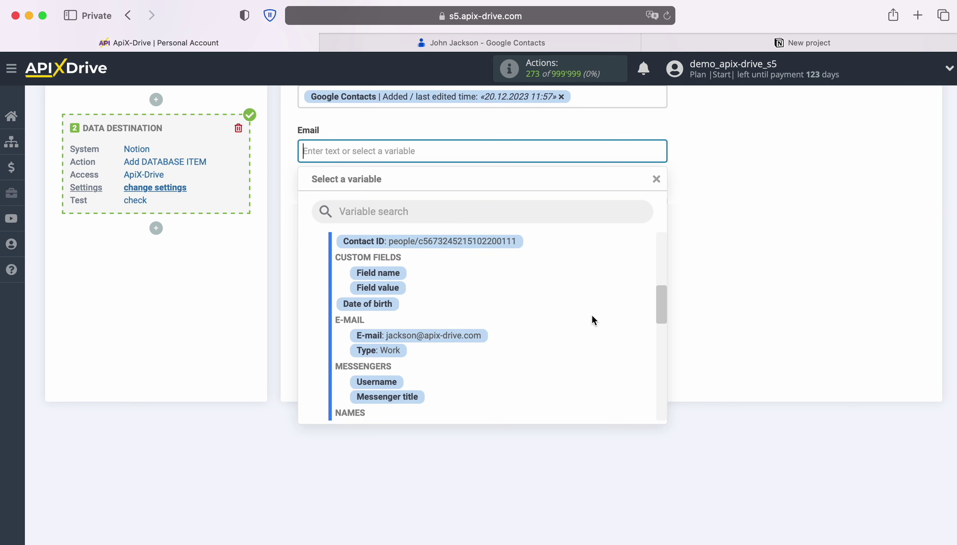
left_click(471, 323)
Map the Name field to the Google Contacts First name variable followed by the Last name variable
left_click(438, 211)
scroll(596, 330, "down", 2)
scroll(598, 331, "down", 6)
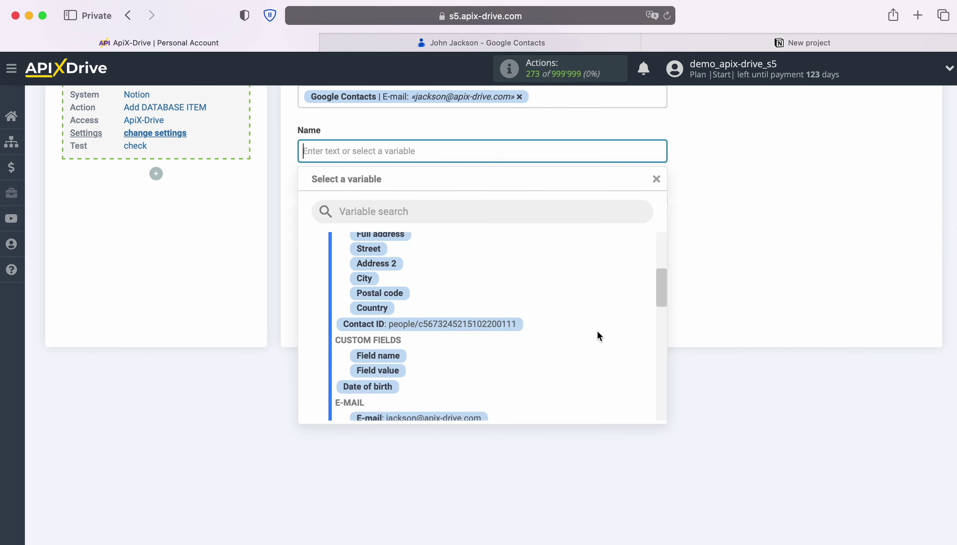
scroll(596, 330, "down", 2)
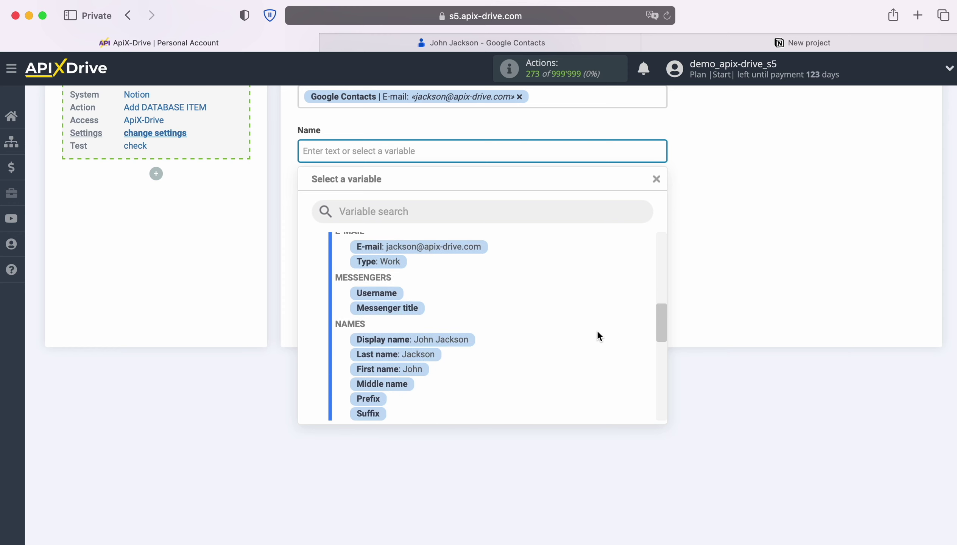
left_click(424, 373)
left_click(502, 154)
scroll(546, 331, "down", 1)
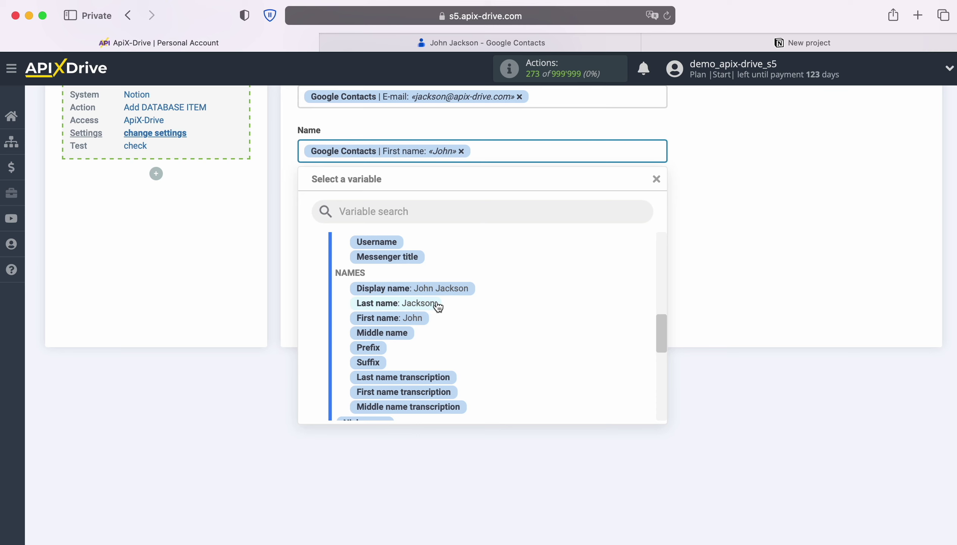
left_click(437, 303)
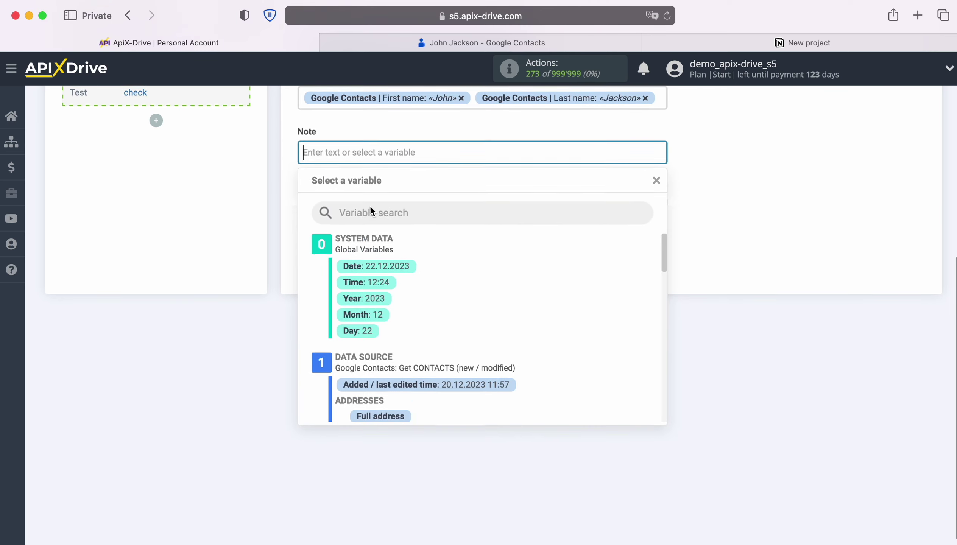
Fill the Note field with "New Contact from Google Contacts" followed by the Google Contacts Display name variable
scroll(371, 208, "down", 1)
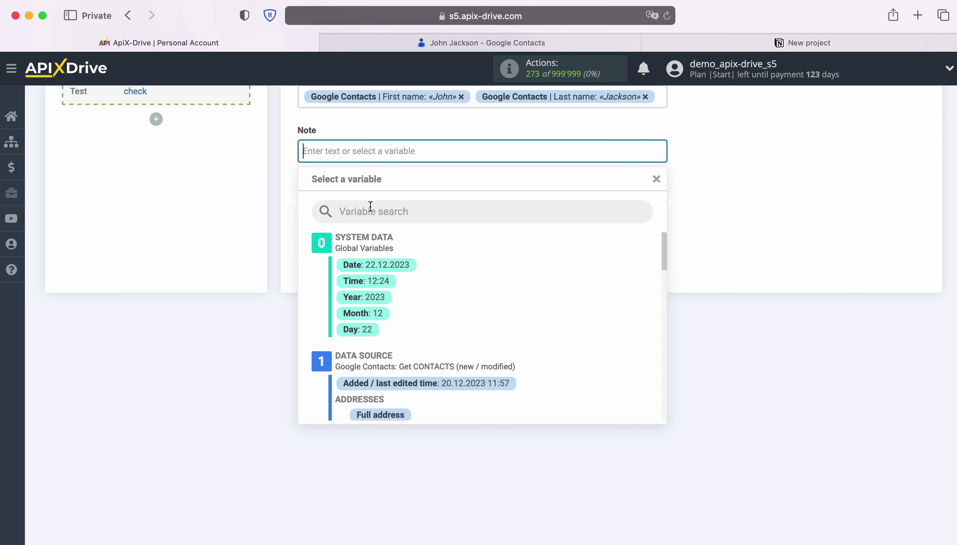
type("New Contact")
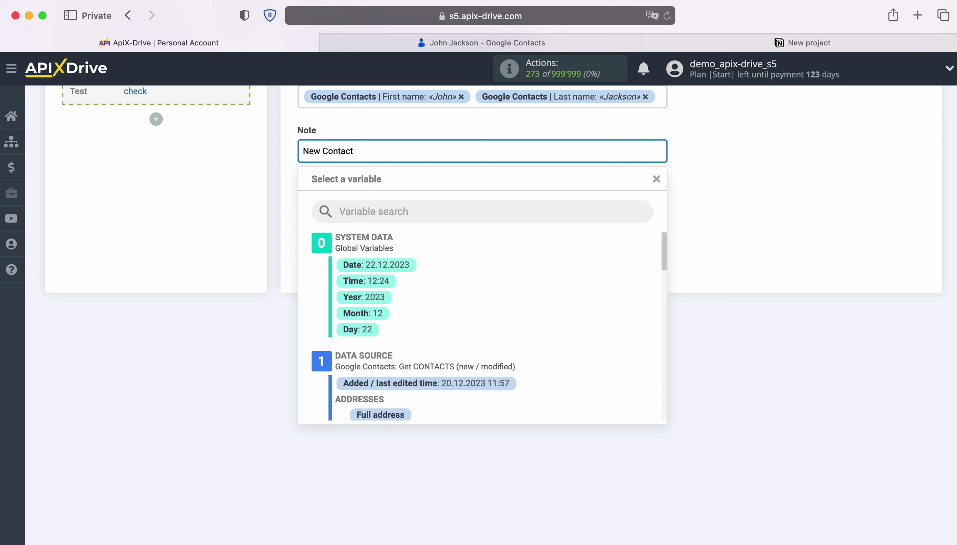
type(" from Google Contacts")
scroll(580, 335, "down", 5)
scroll(582, 335, "down", 5)
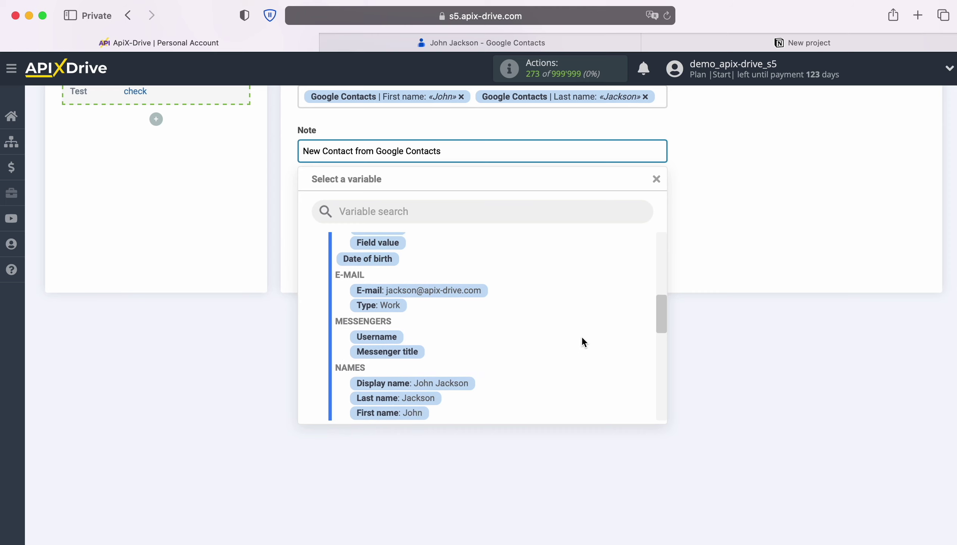
left_click(455, 341)
Map the Phone field to the Google Contacts Phone variable and continue to the destination test stage
left_click(383, 200)
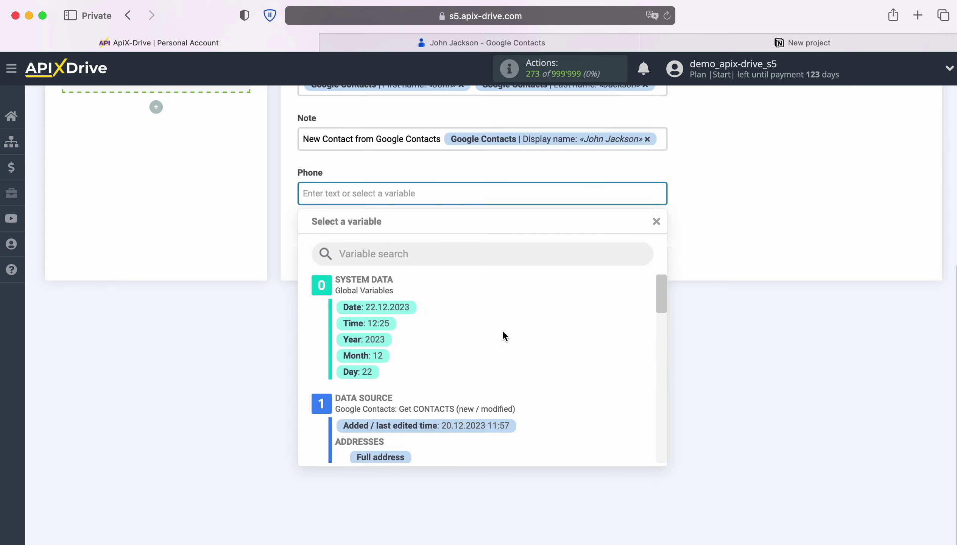
scroll(502, 335, "down", 1)
scroll(503, 334, "down", 10)
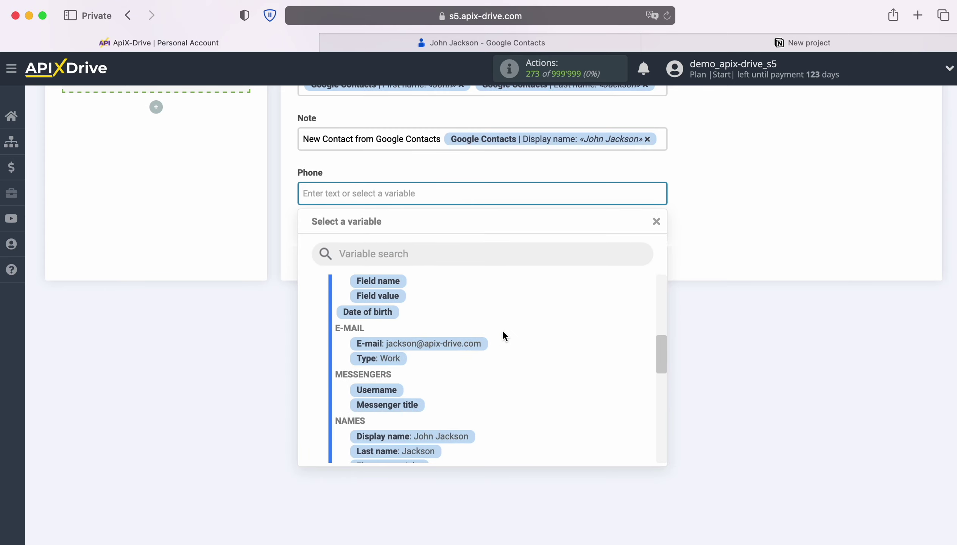
scroll(502, 336, "down", 5)
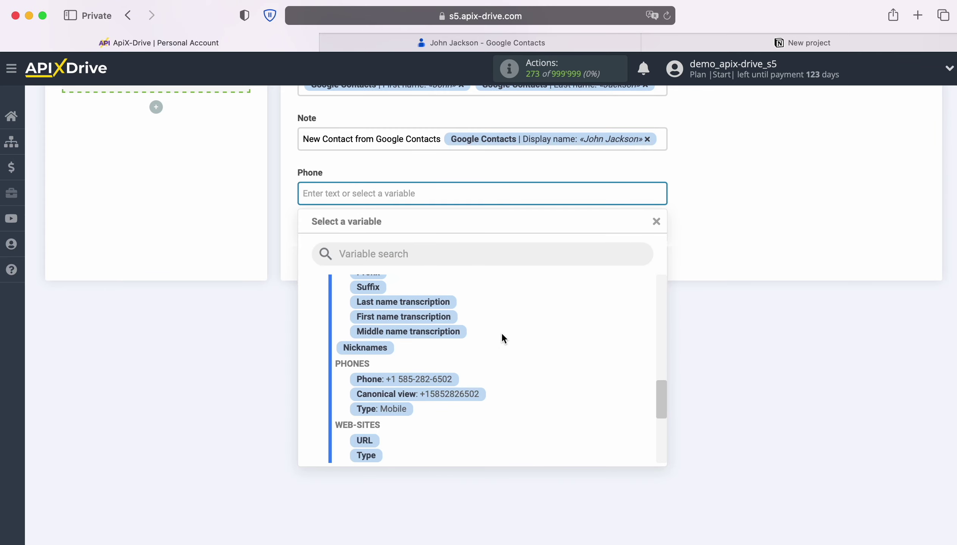
left_click(450, 380)
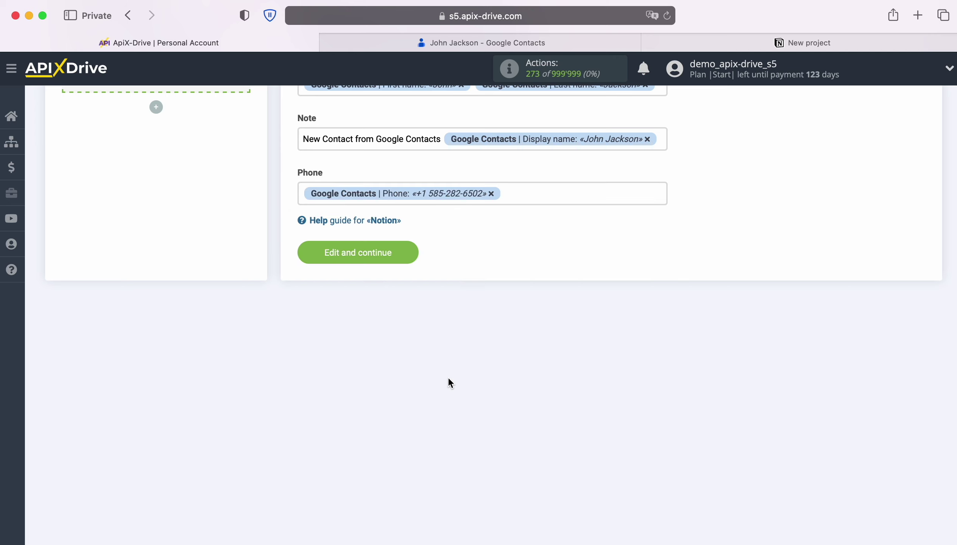
left_click(414, 253)
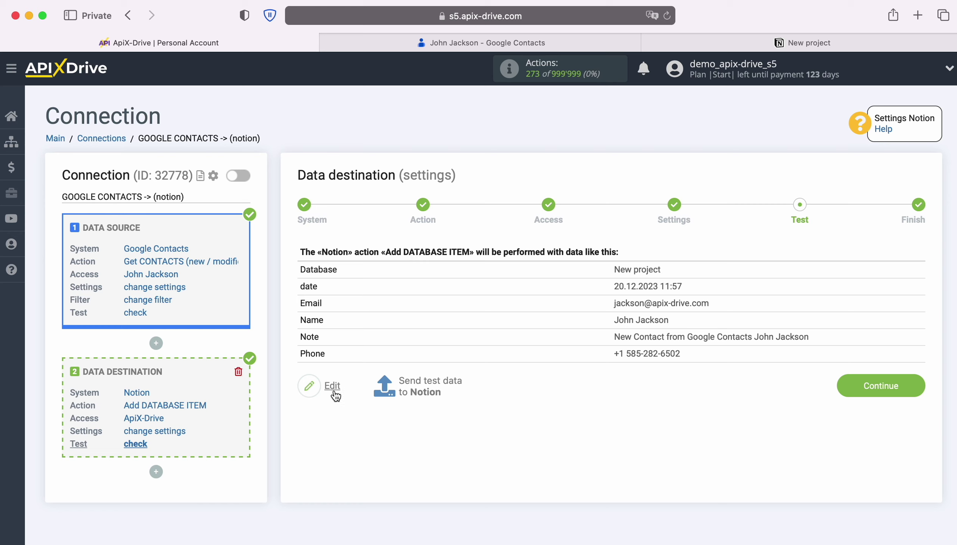
Send test data to Notion, checking the added row in the New project database there before returning to ApiX-Drive
left_click(431, 380)
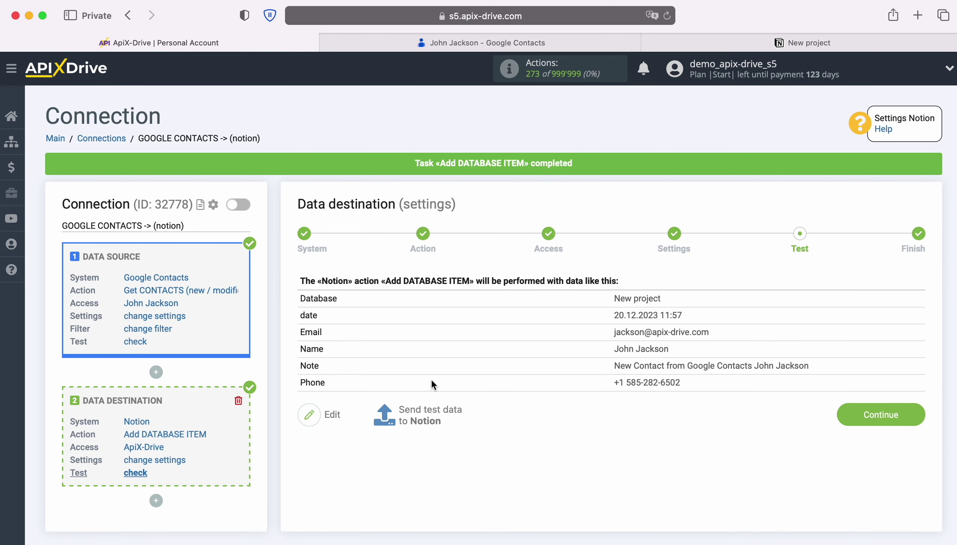
left_click(671, 41)
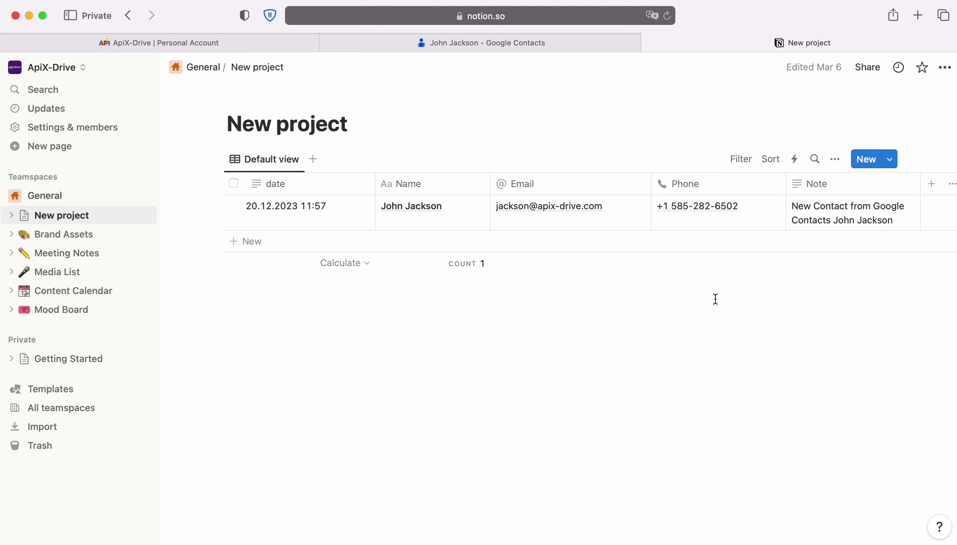
left_click(252, 39)
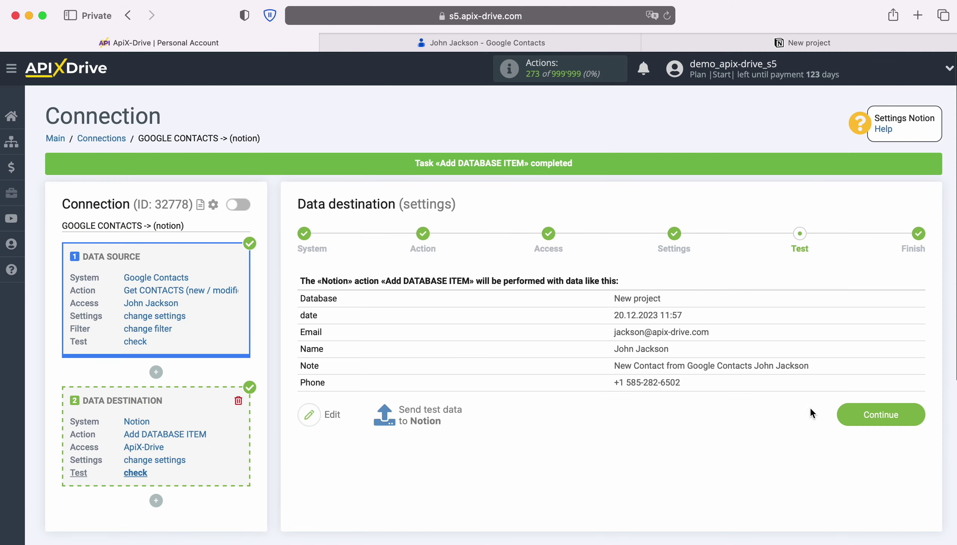
Finish the destination setup by enabling auto-update for the connection with an update interval of 5 minutes
left_click(907, 412)
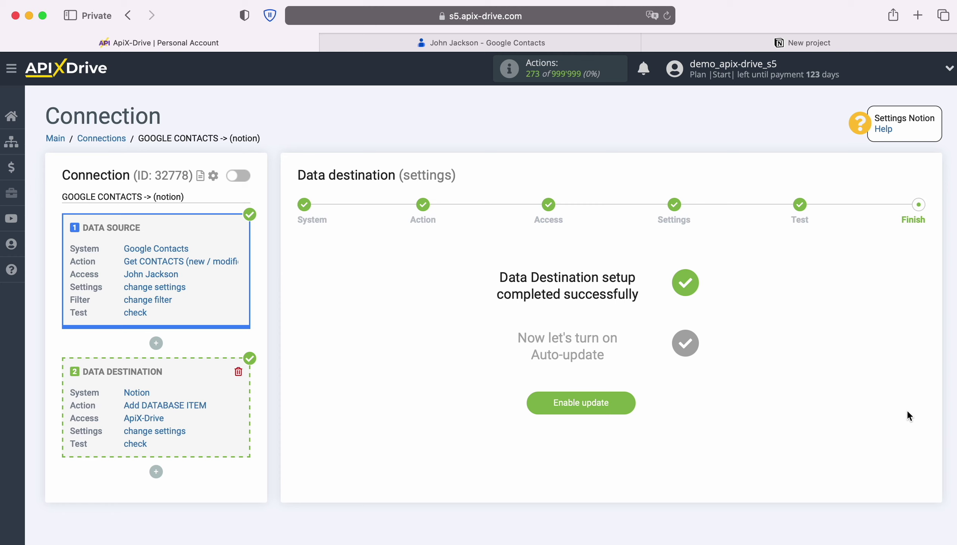
left_click(629, 402)
left_click(910, 217)
left_click(578, 313)
left_click(541, 293)
left_click(527, 382)
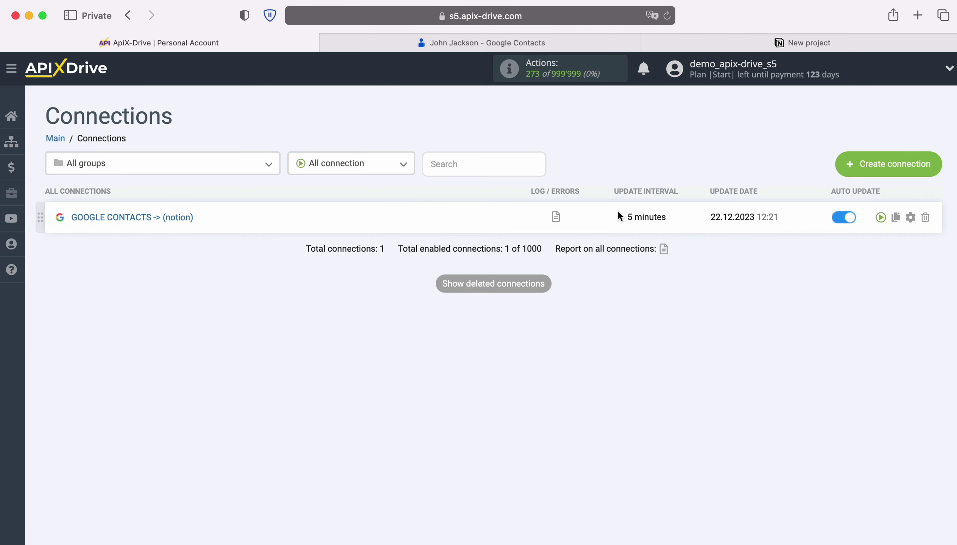